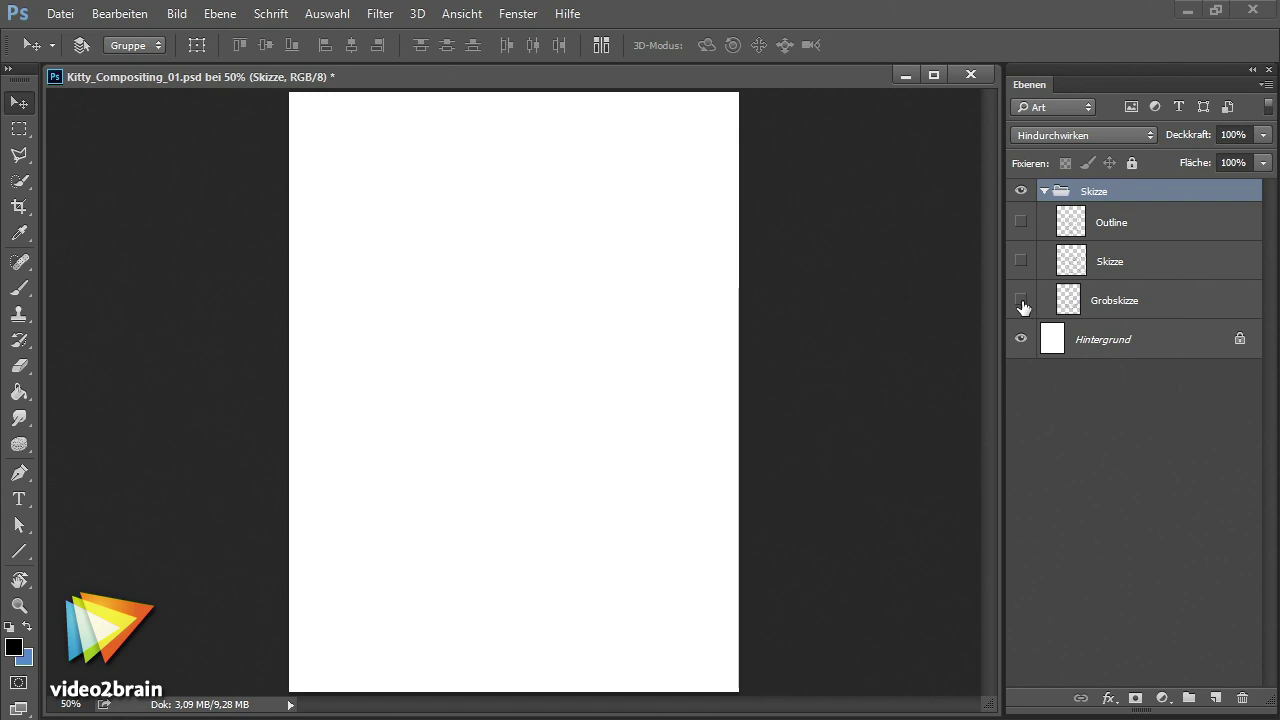
Make the Grobskizze rough sketch visible and set its opacity to 97%.
click(1021, 302)
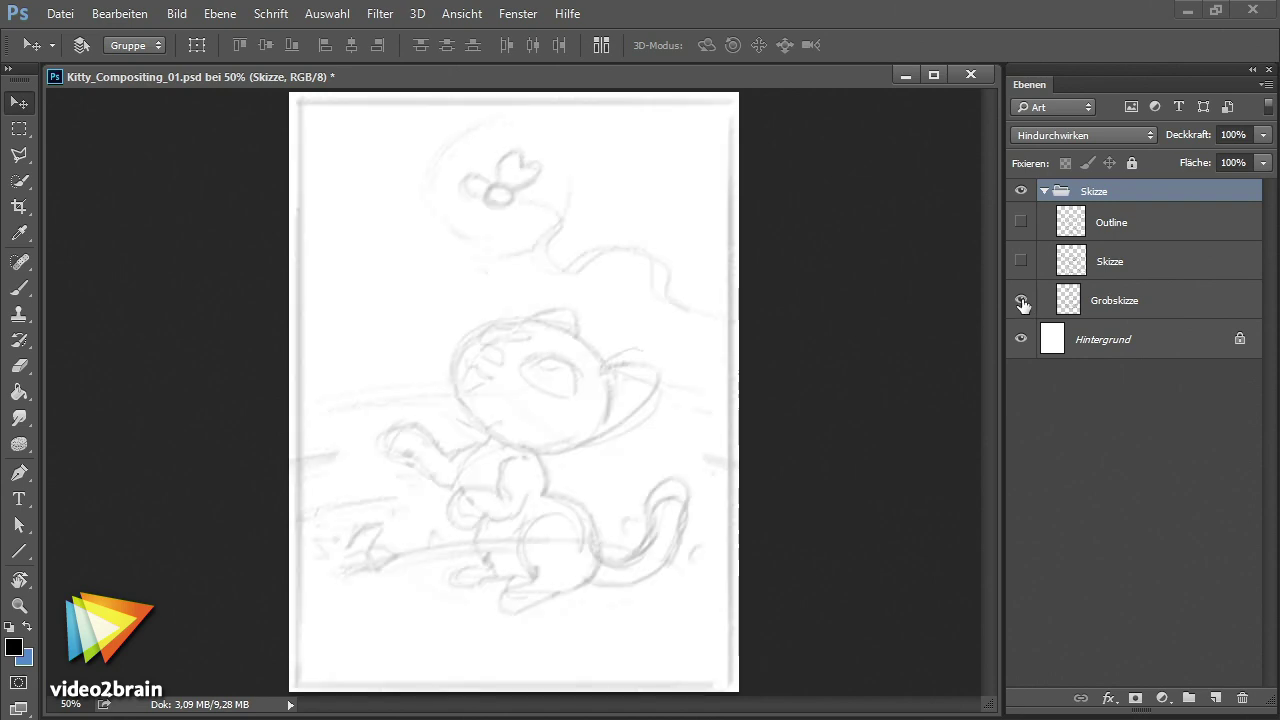
click(1058, 304)
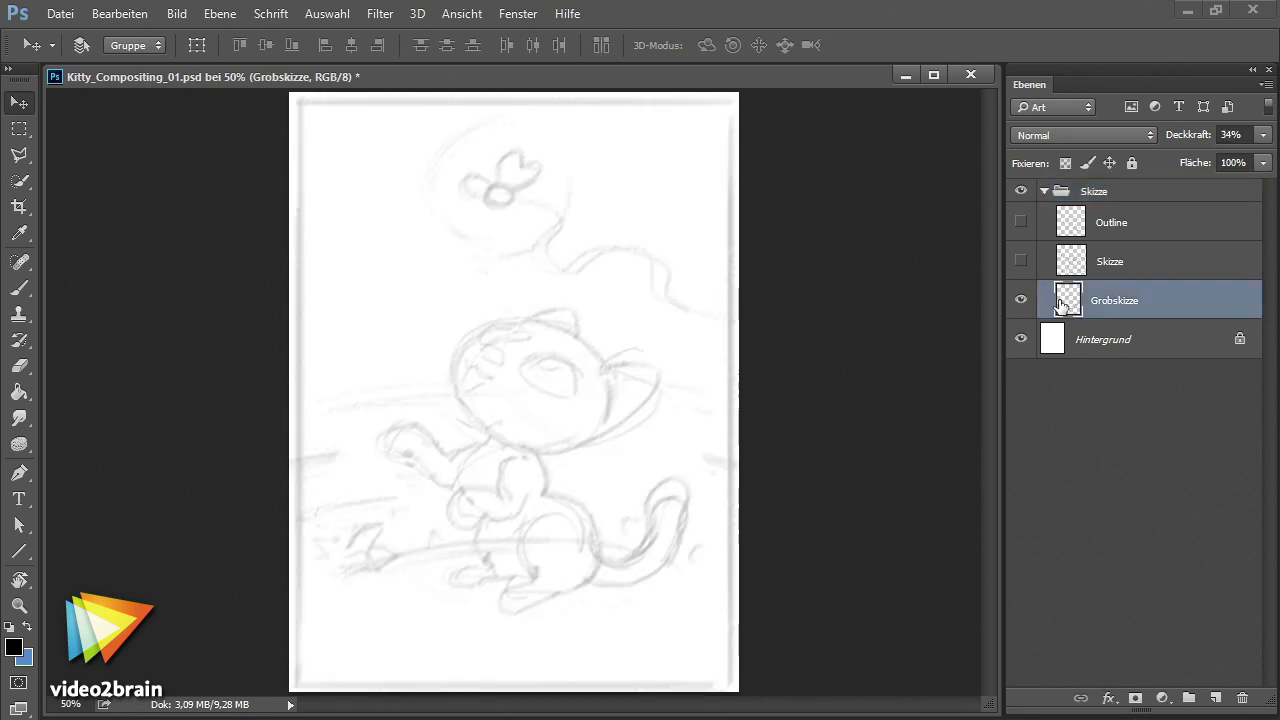
click(1264, 140)
drag(1248, 163, 1265, 165)
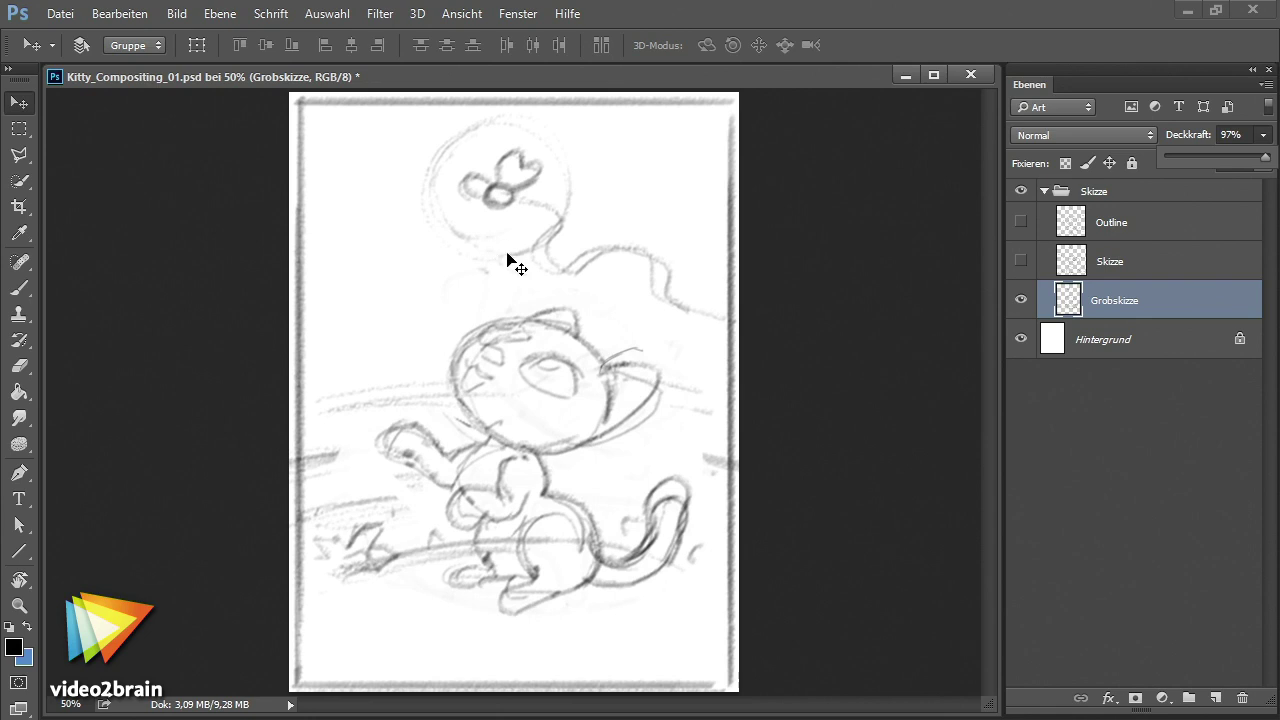
Show the Skizze layer and drop Grobskizze's opacity to 18%.
click(1021, 261)
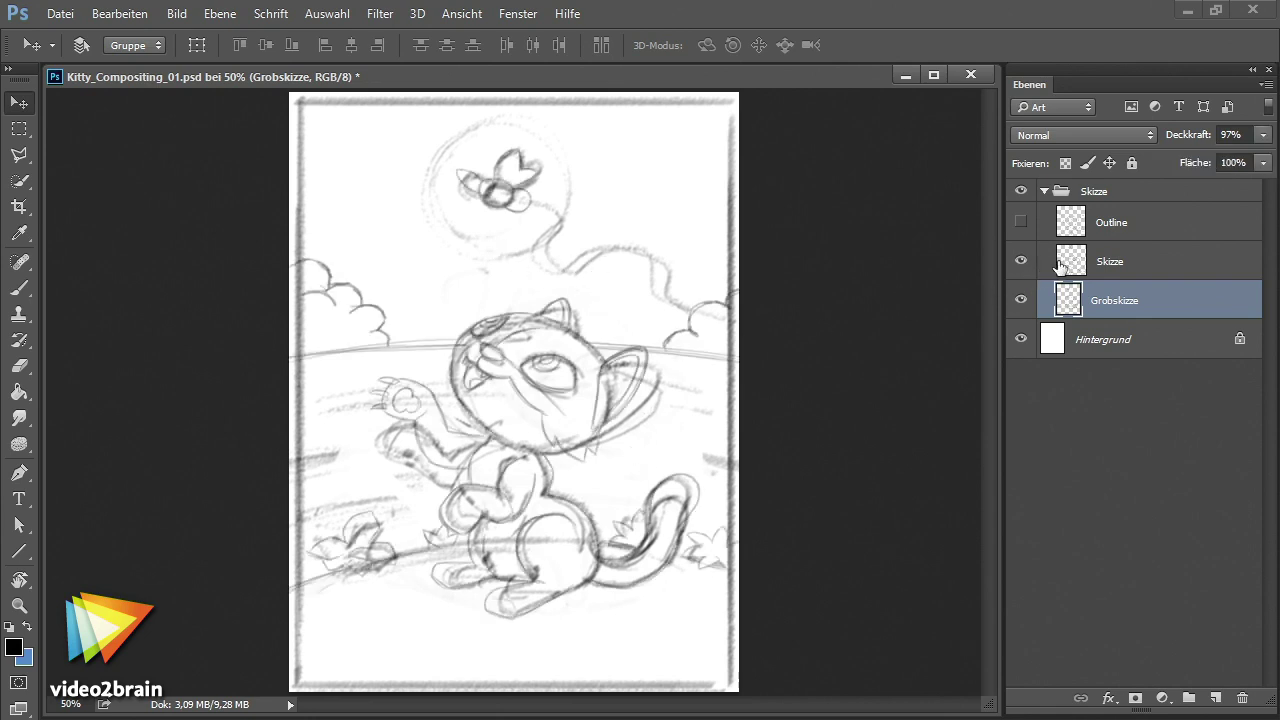
click(1066, 264)
click(1066, 299)
click(1264, 135)
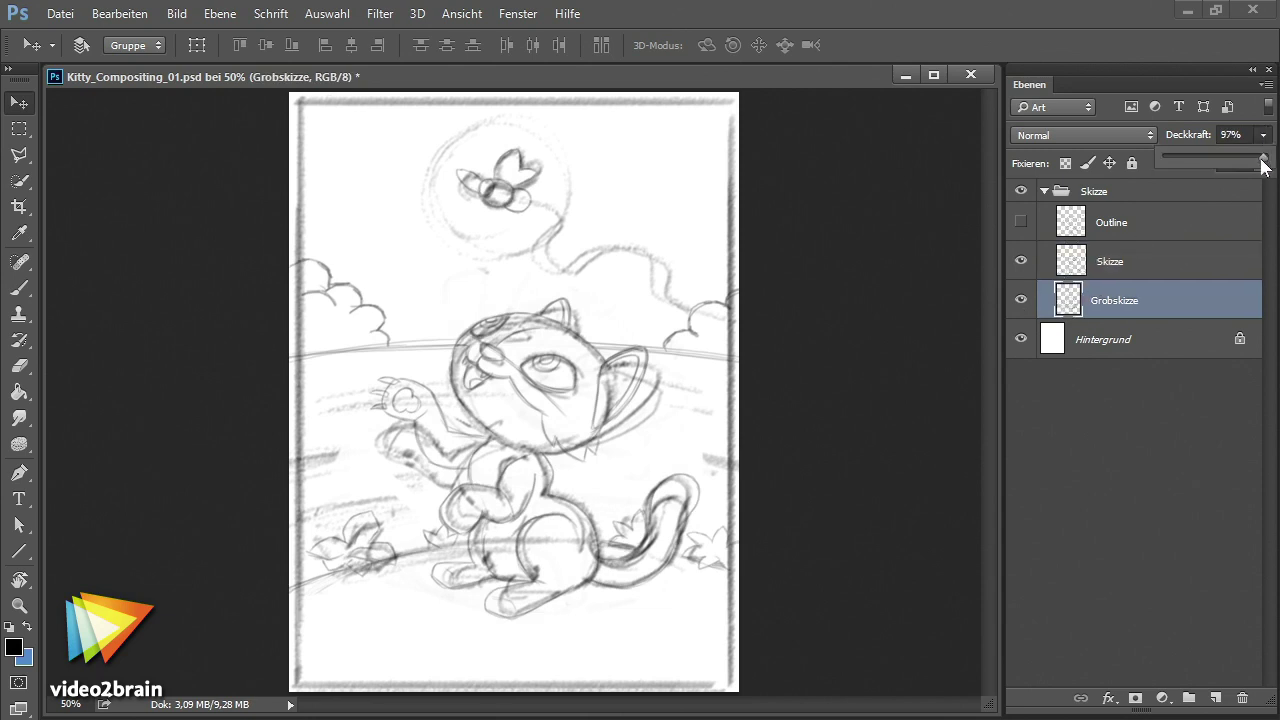
drag(1264, 157, 1181, 156)
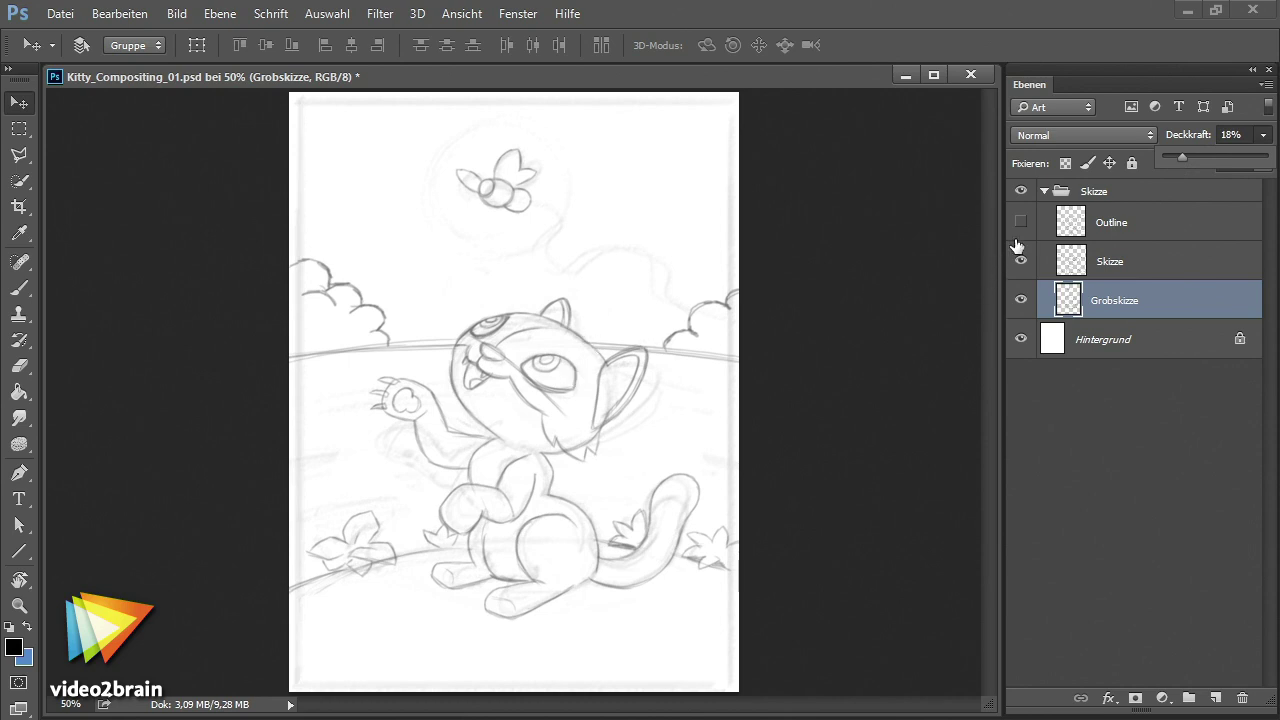
Show the Outline line art and fade the Skizze layer to about 22% opacity.
click(1072, 226)
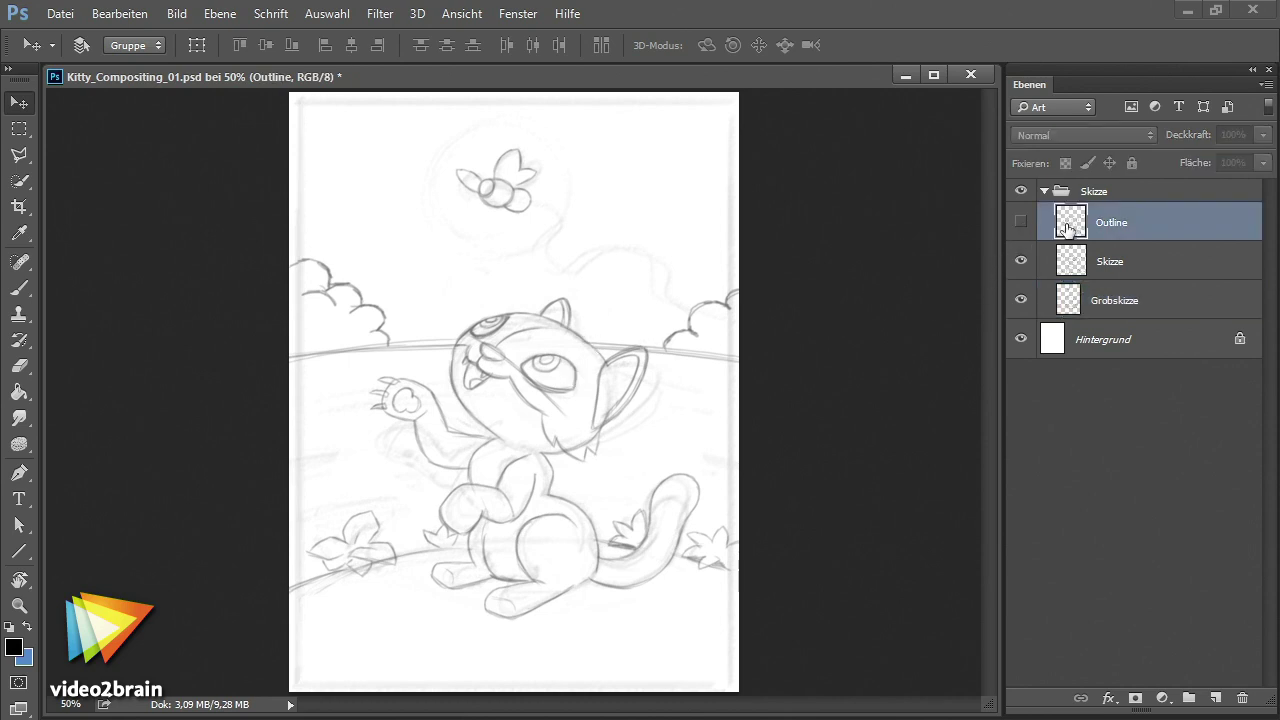
click(1021, 223)
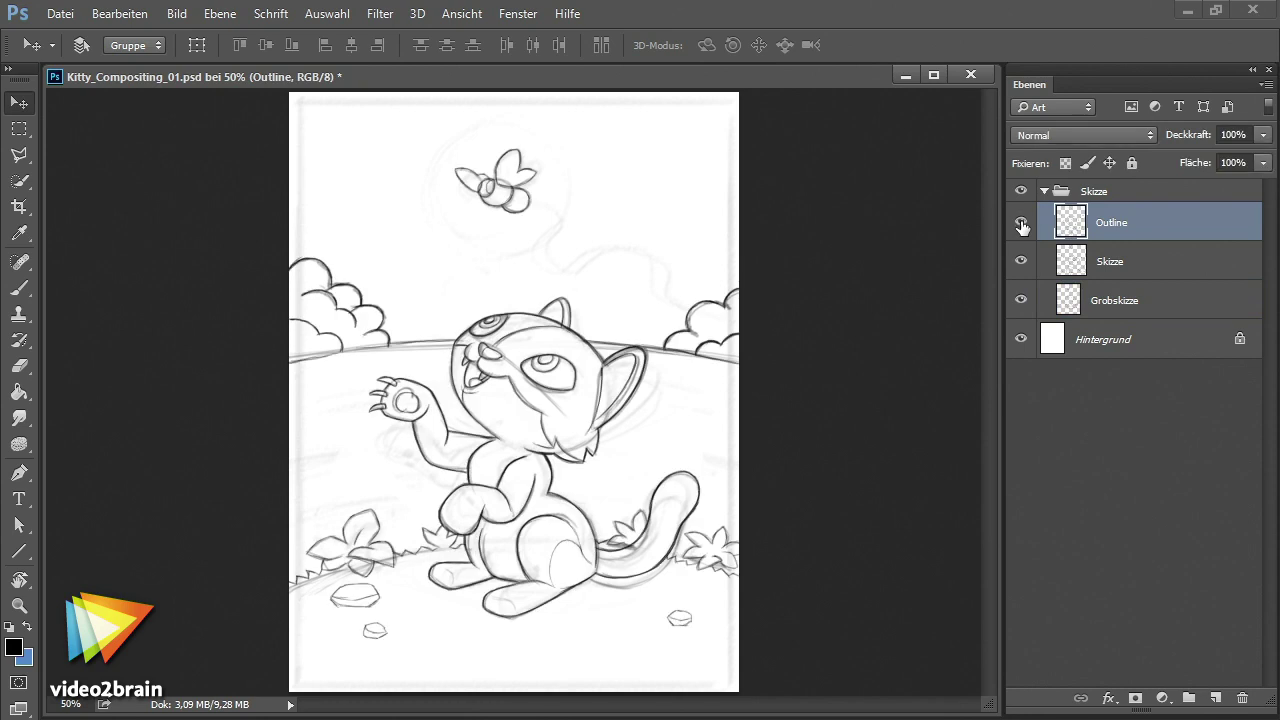
click(1073, 262)
click(1264, 136)
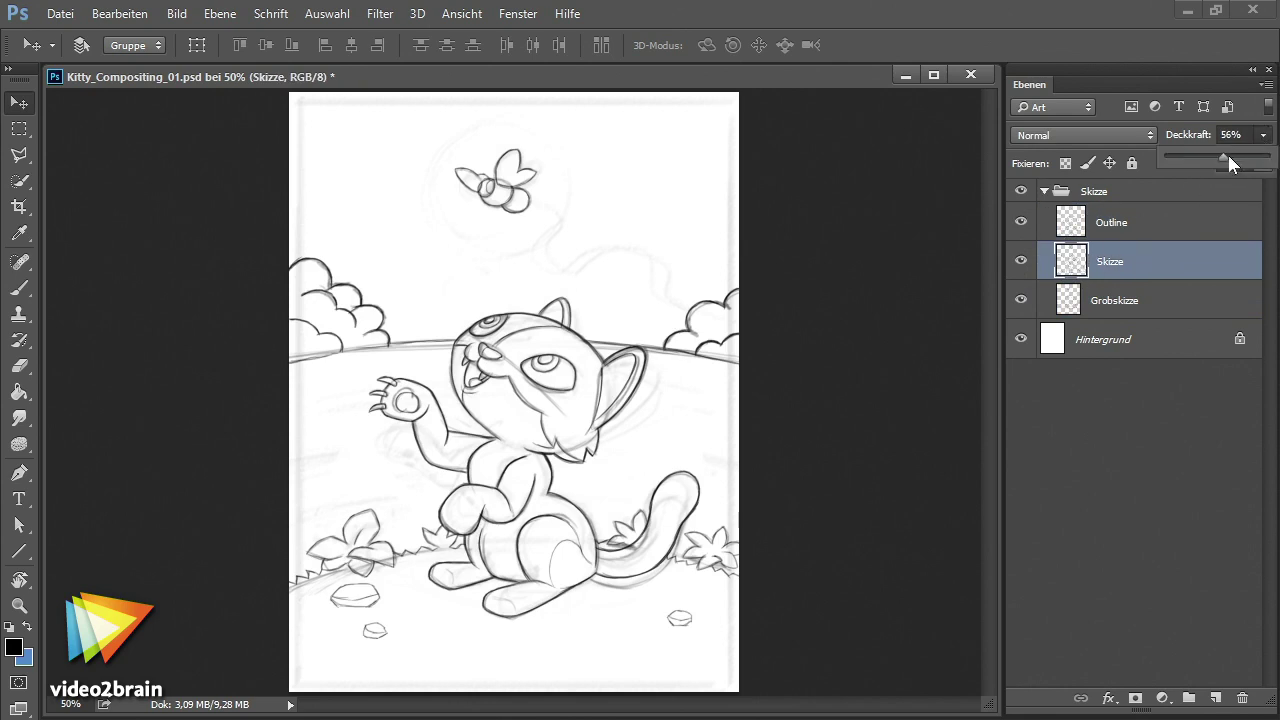
drag(1211, 156, 1185, 157)
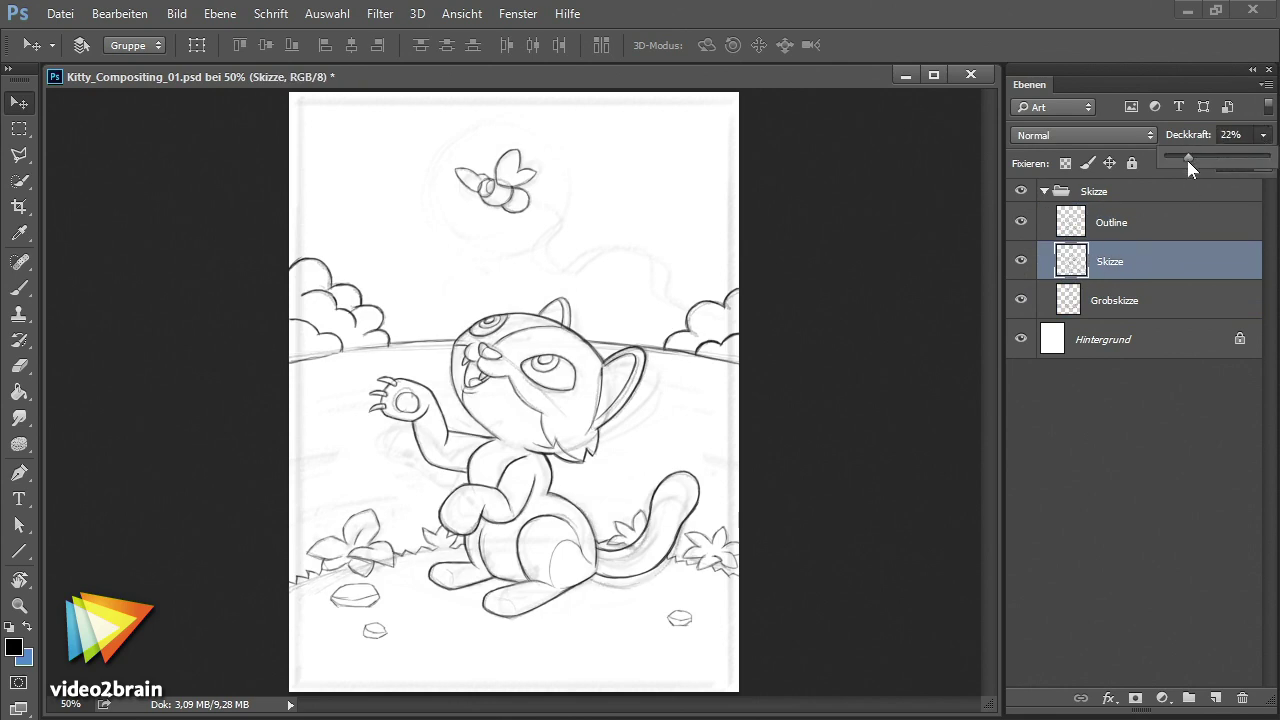
Lower the Grobskizze layer's opacity further to 11%.
click(1075, 298)
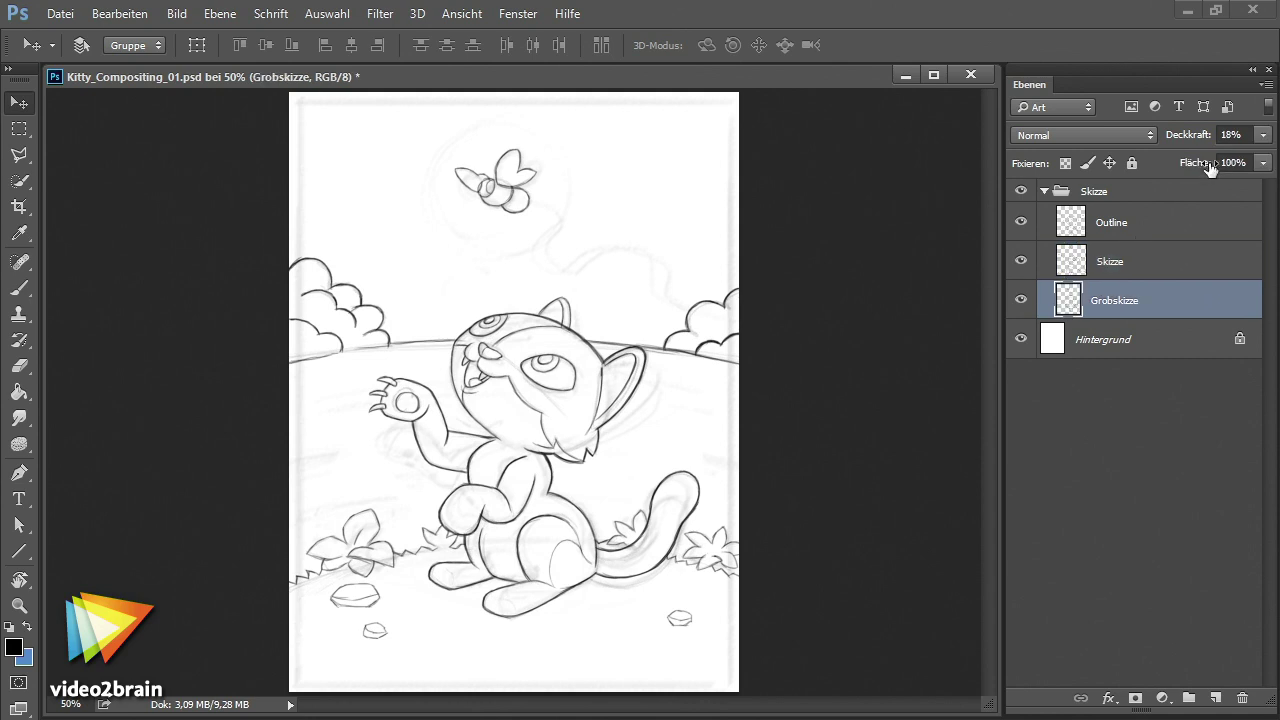
click(1263, 135)
drag(1184, 157, 1176, 156)
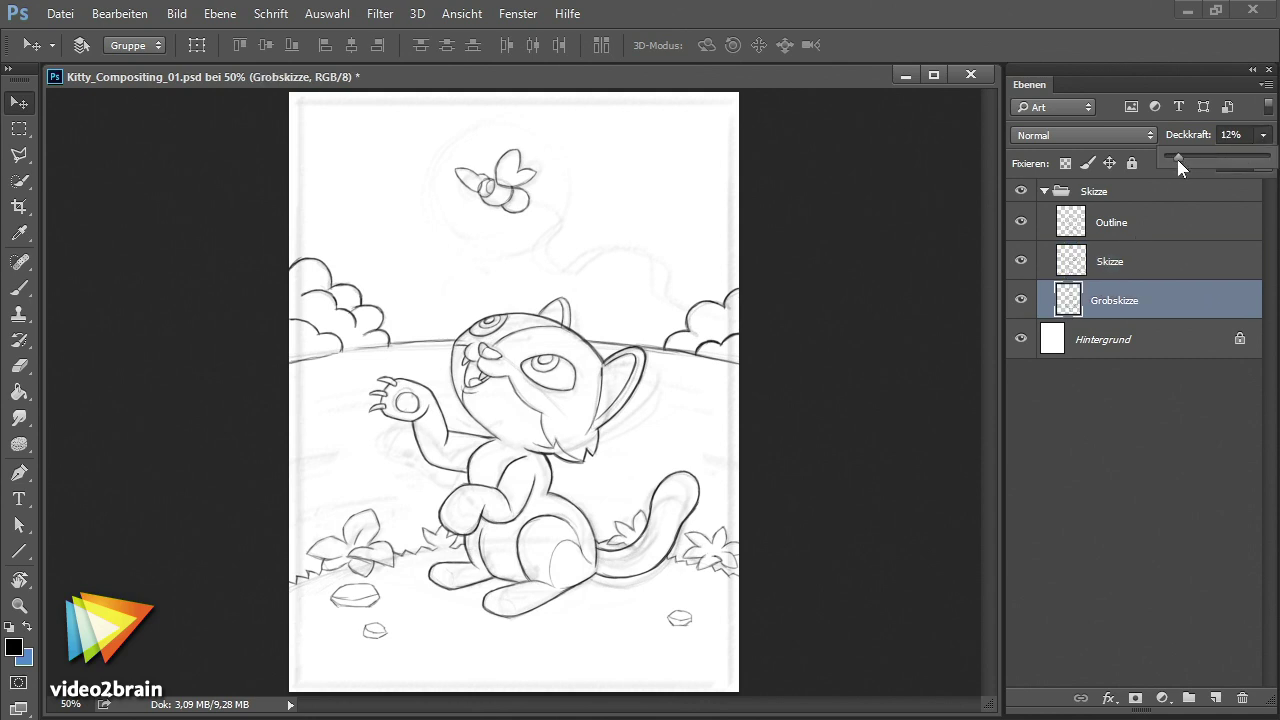
Hide Skizze and Grobskizze, leaving the Outline layer visible and selected.
click(1021, 262)
click(1020, 300)
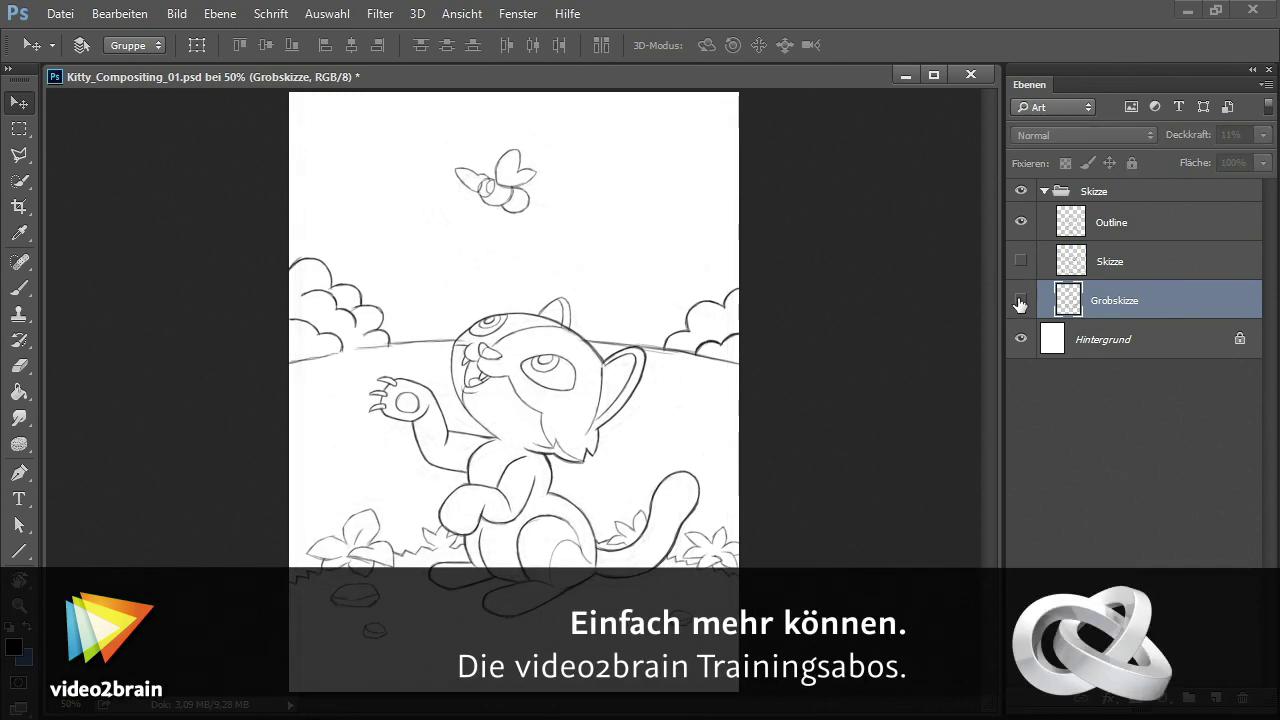
click(1072, 224)
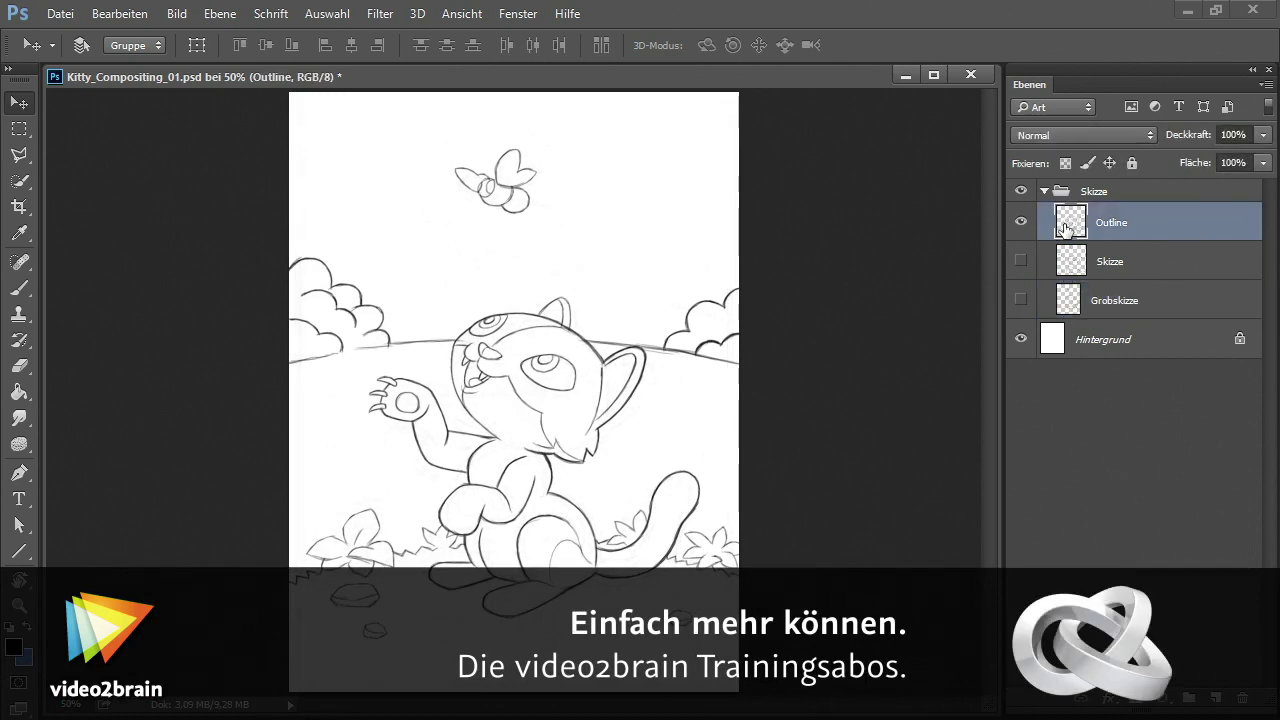